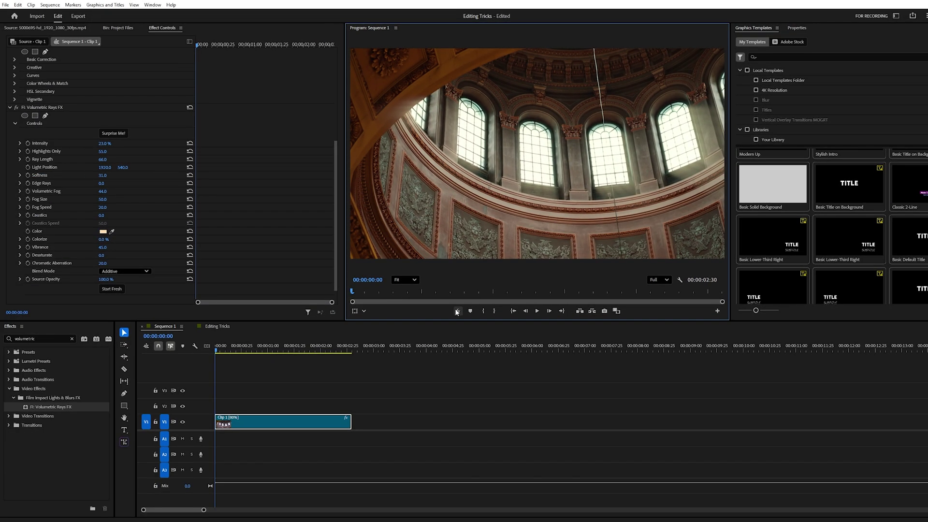
Apply Volumetric Rays to Clip 1 at 23% Intensity, randomize its settings, and mute all effects
click(48, 306)
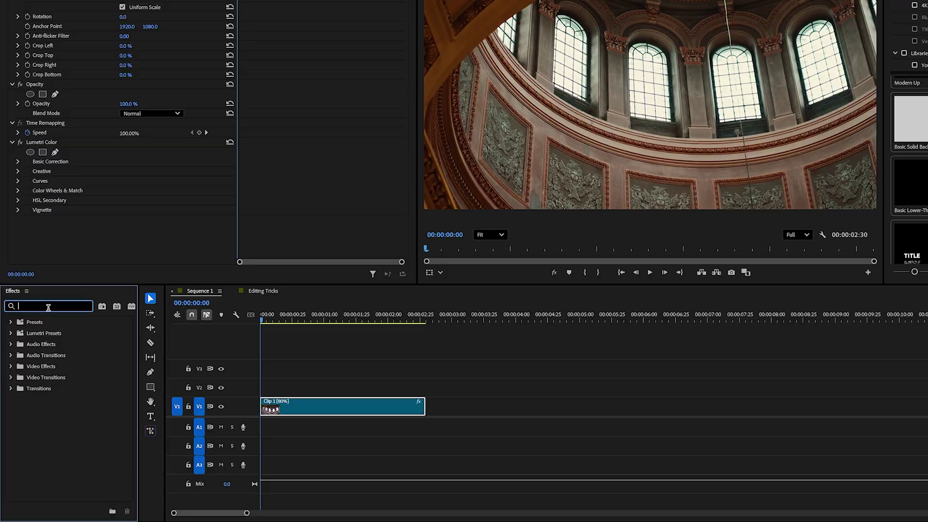
text(volum)
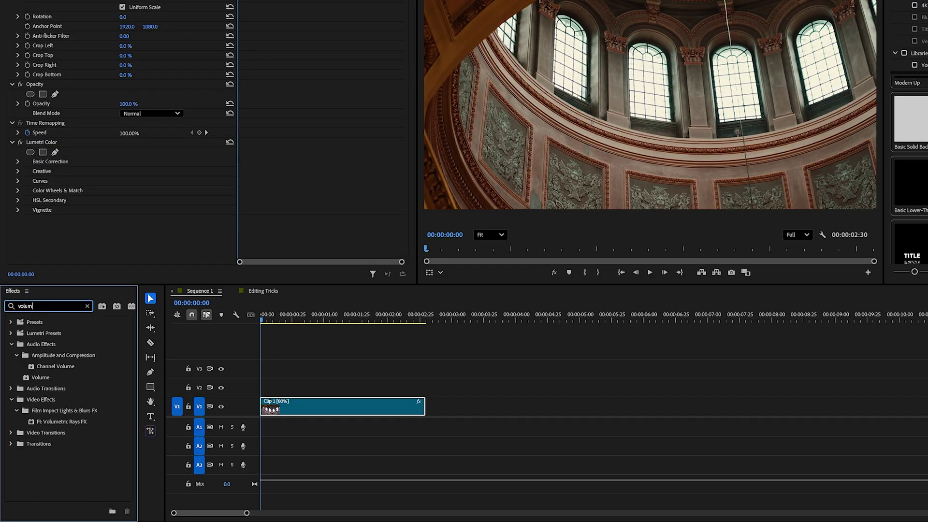
text(etric)
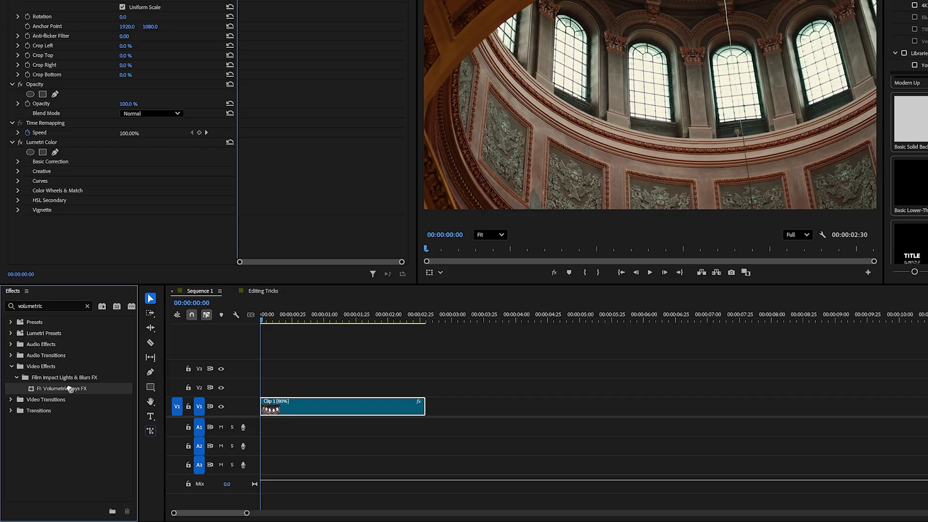
drag(58, 389, 308, 408)
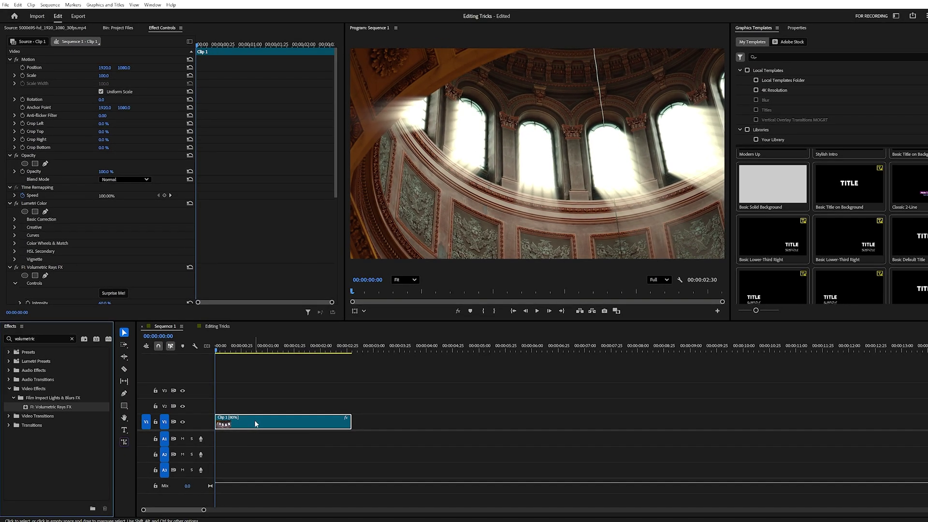
scroll(148, 260, down, 3)
scroll(147, 261, down, 2)
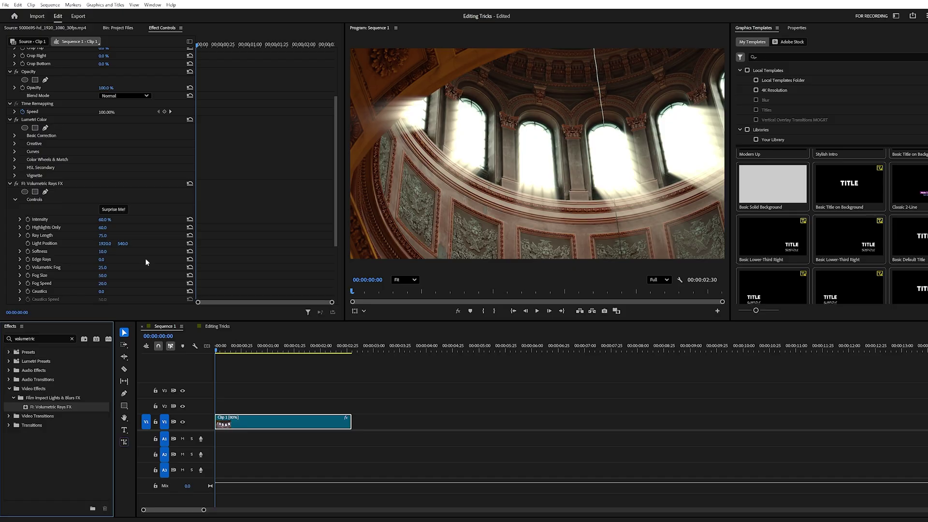
scroll(146, 258, down, 1)
scroll(145, 257, down, 2)
scroll(138, 239, down, 2)
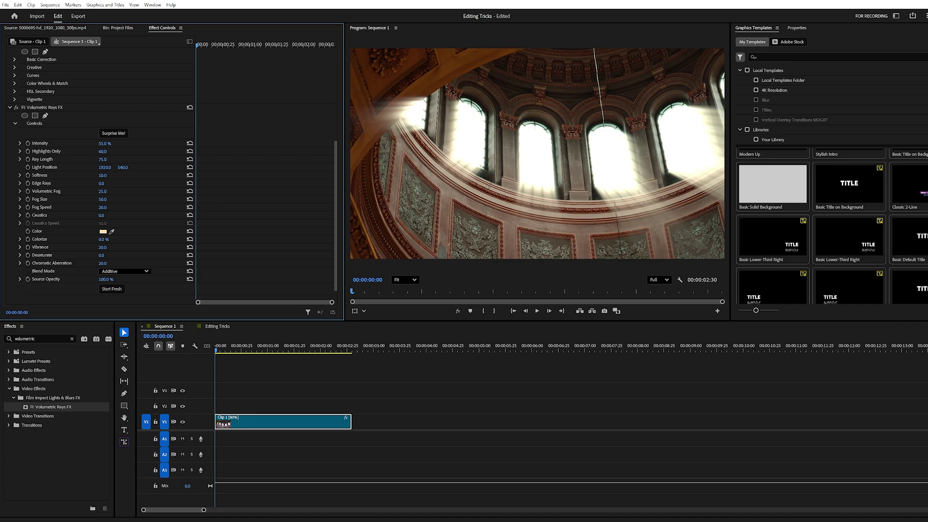
mouse_move(104, 145)
mouse_down()
mouse_move(80, 145)
mouse_move(122, 177)
mouse_move(108, 191)
mouse_up()
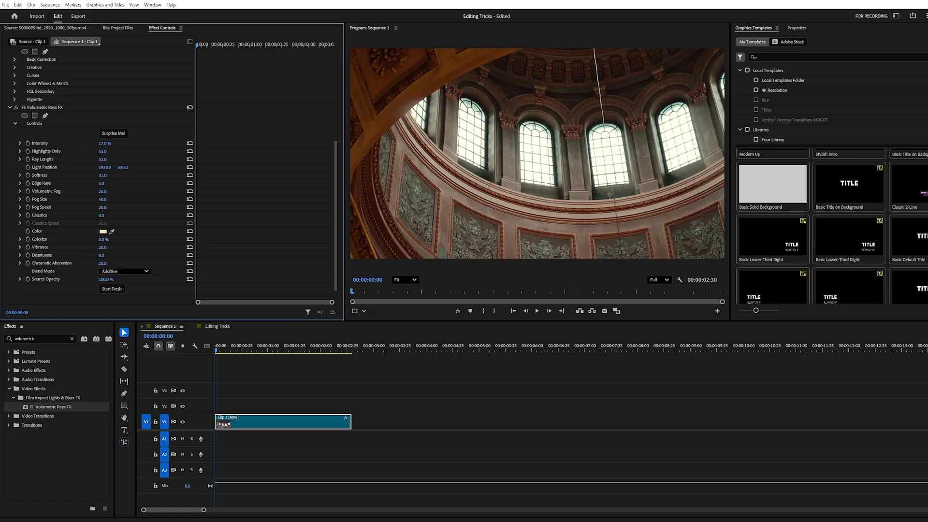
click(113, 133)
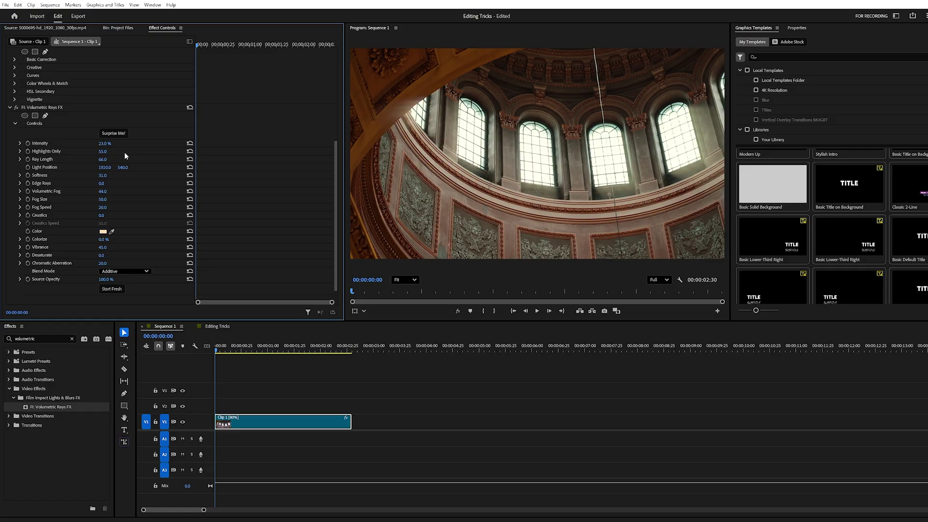
click(458, 311)
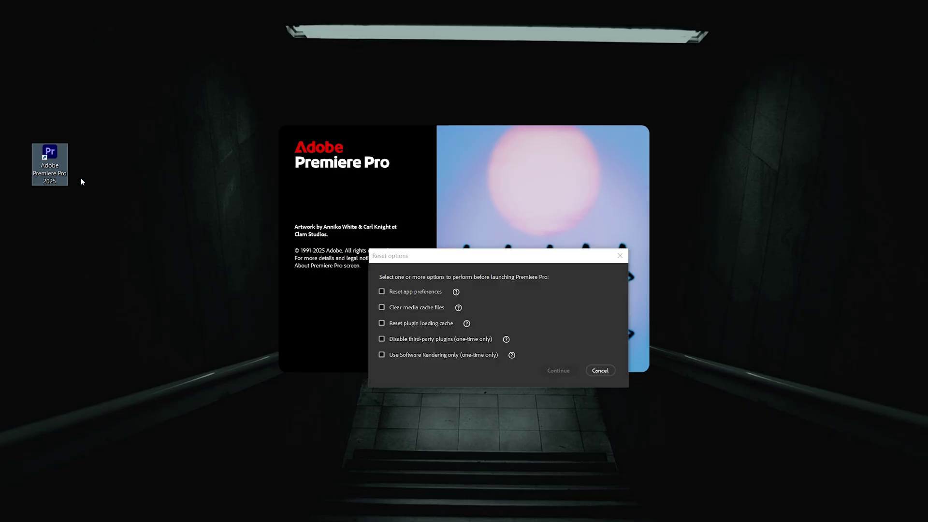
Relaunch with Alt held, leave app preferences unreset, and choose Clear media cache files
key(alt)
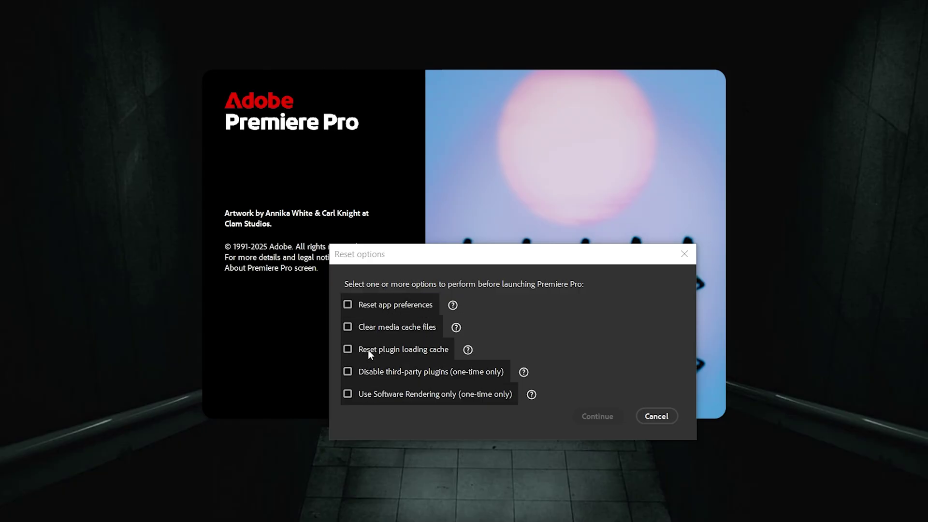
click(348, 305)
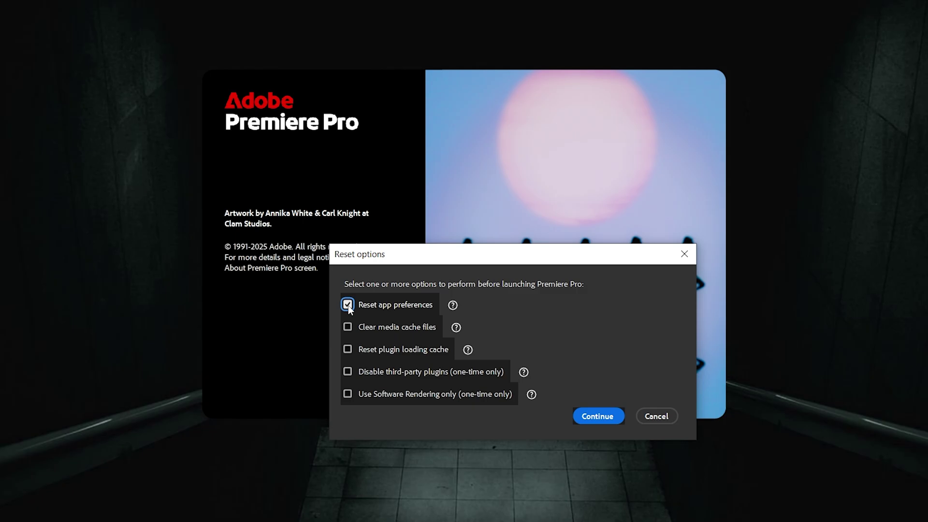
click(348, 306)
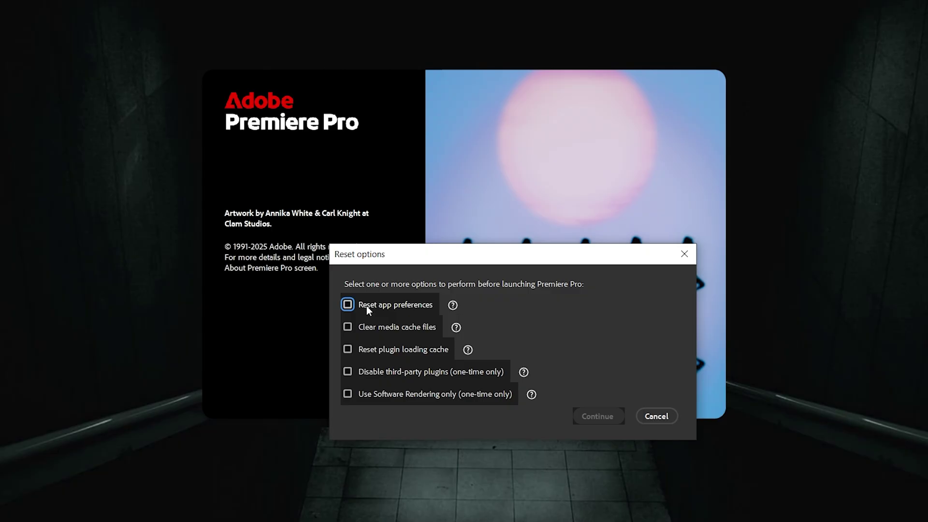
click(348, 326)
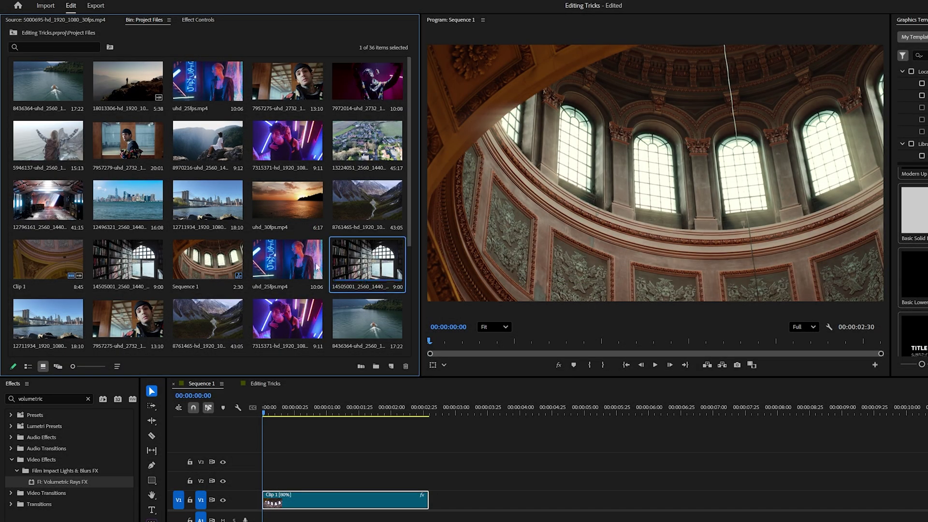
Select the library, neon portrait, seated-person and close-up portrait clips in the bin
click(148, 268)
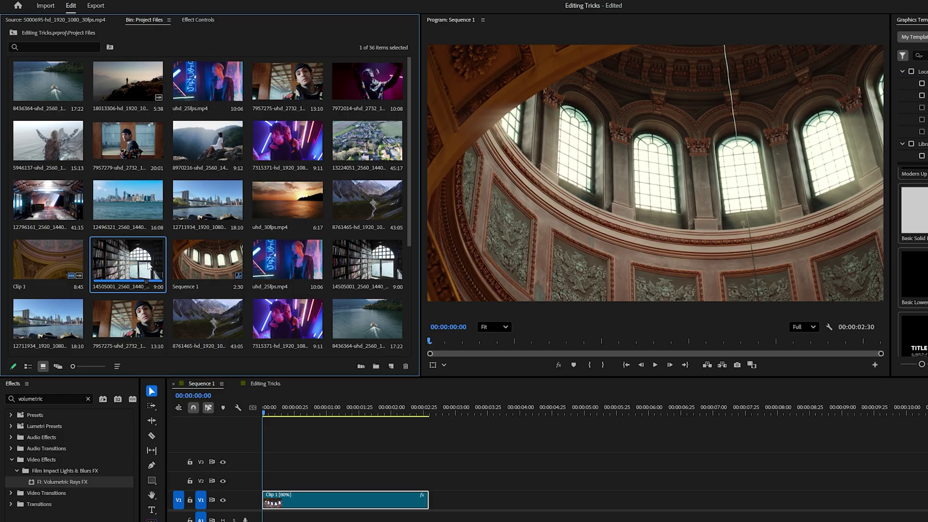
click(291, 147)
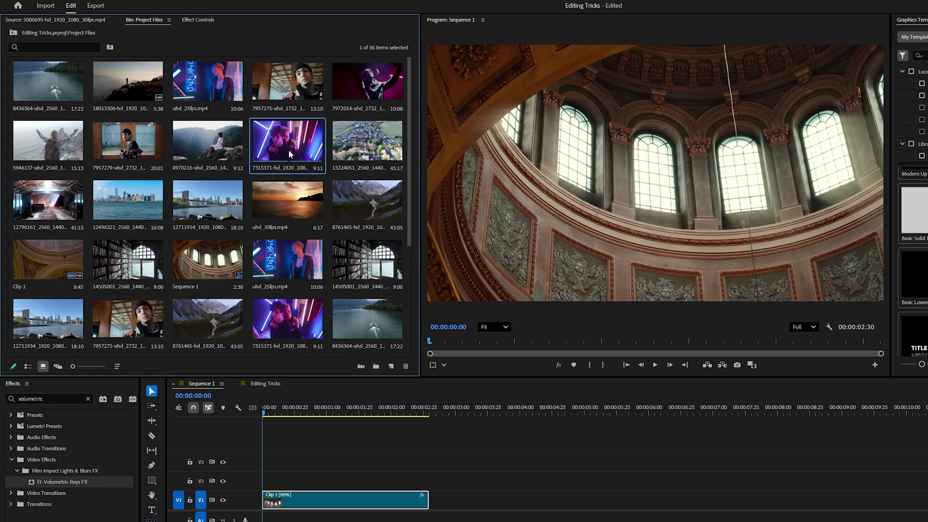
click(141, 137)
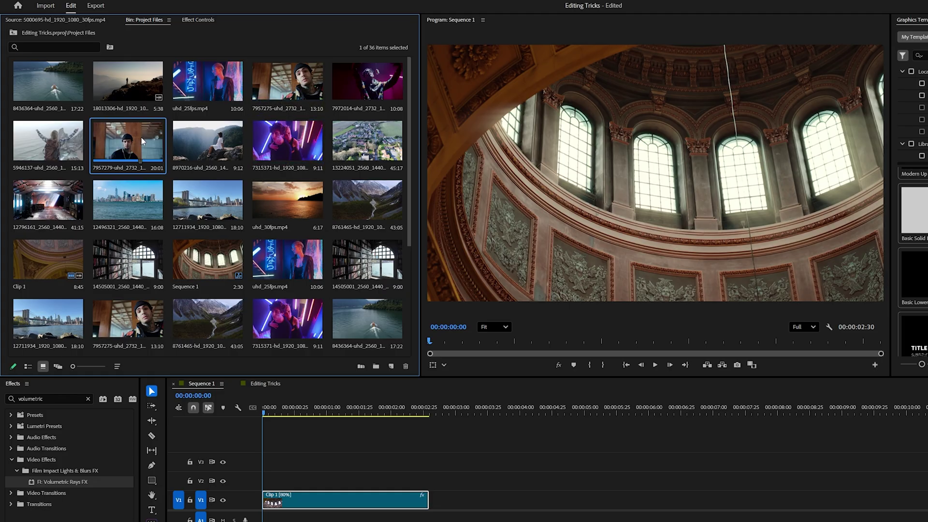
click(139, 312)
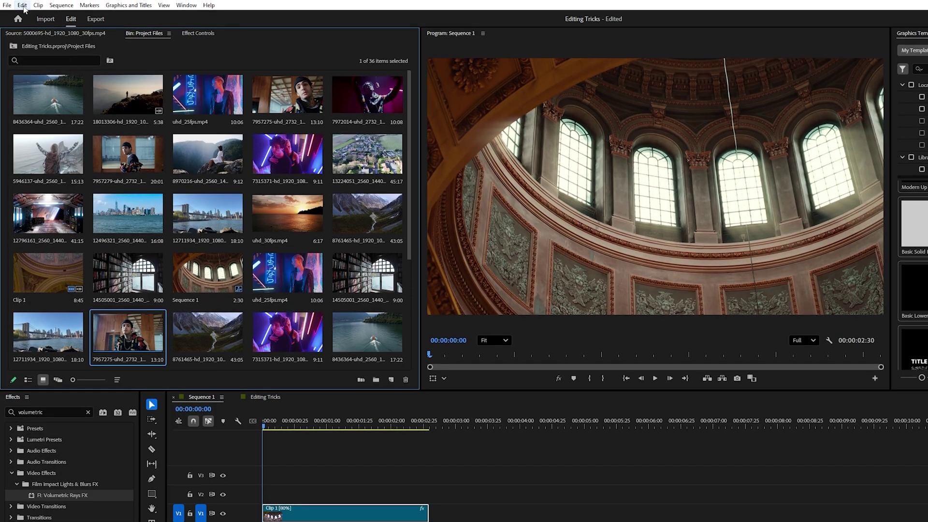
Consolidate duplicate clips and remove unused media from the project
click(23, 5)
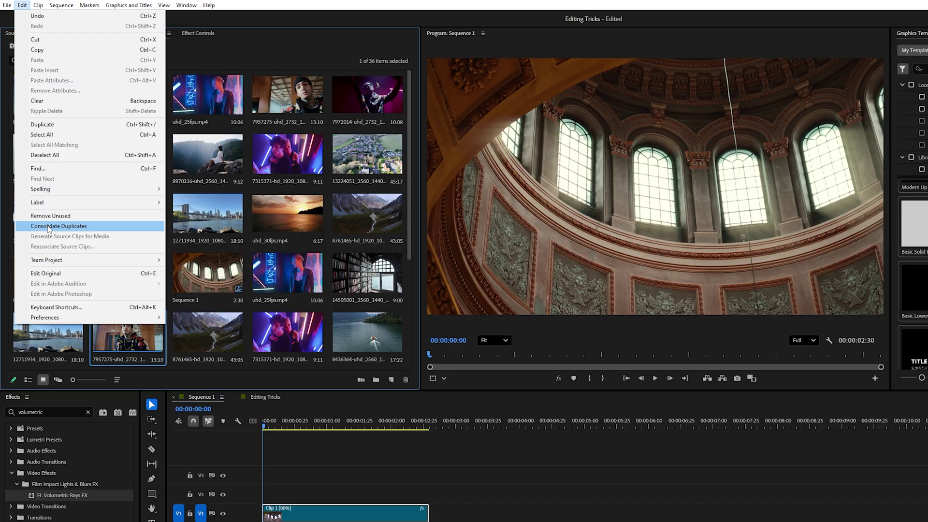
click(68, 225)
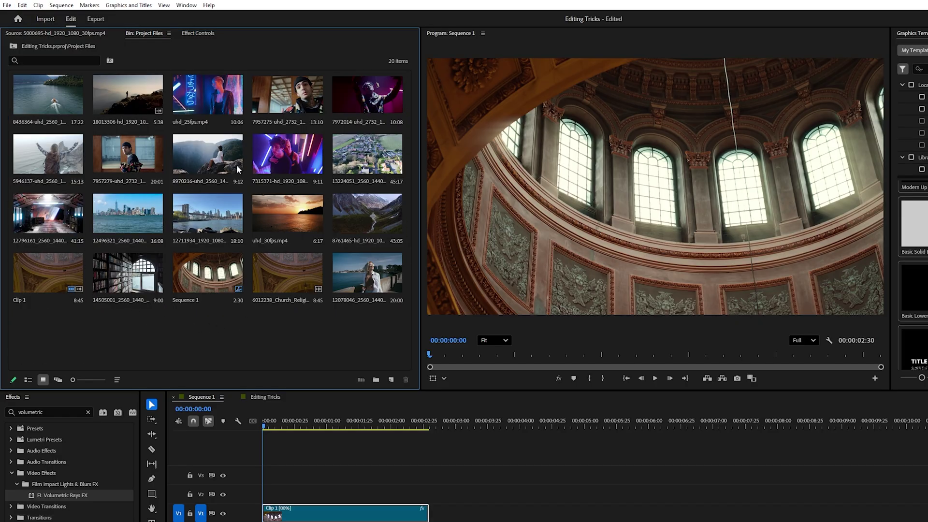
click(22, 5)
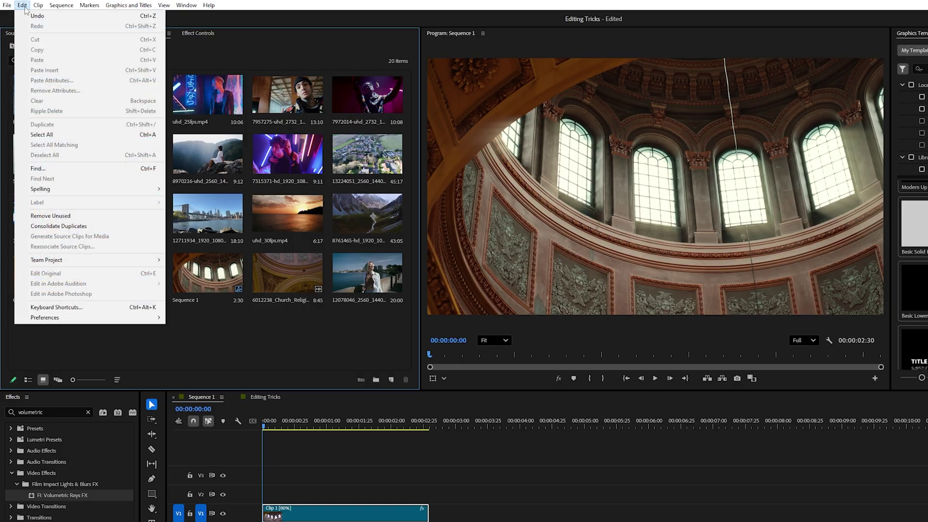
click(64, 219)
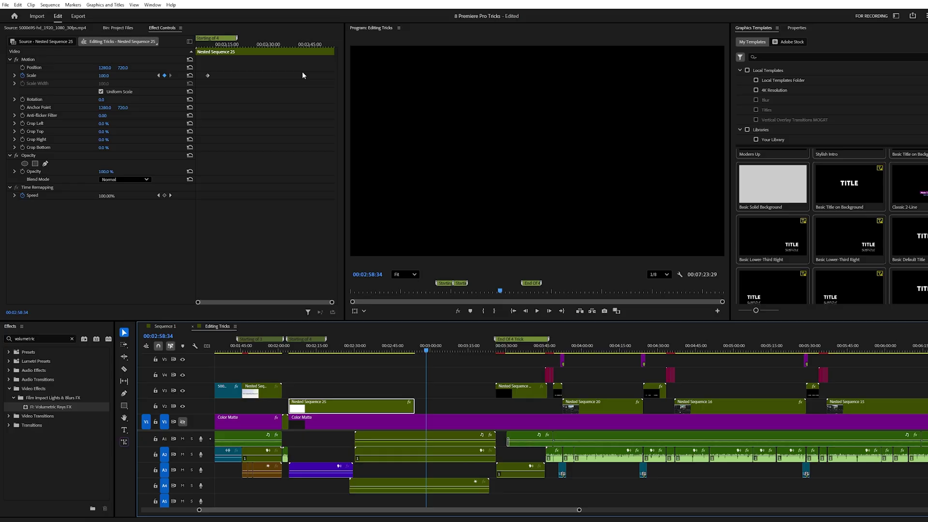
Turn off Pin to Clip, zoom out Effect Controls, and shift Nested Sequence 25's Scale keyframe
click(180, 28)
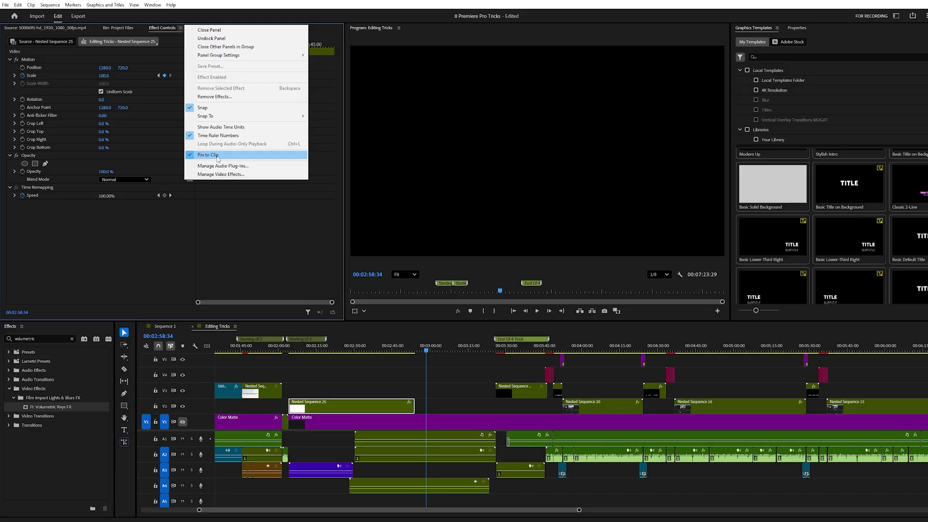
click(217, 157)
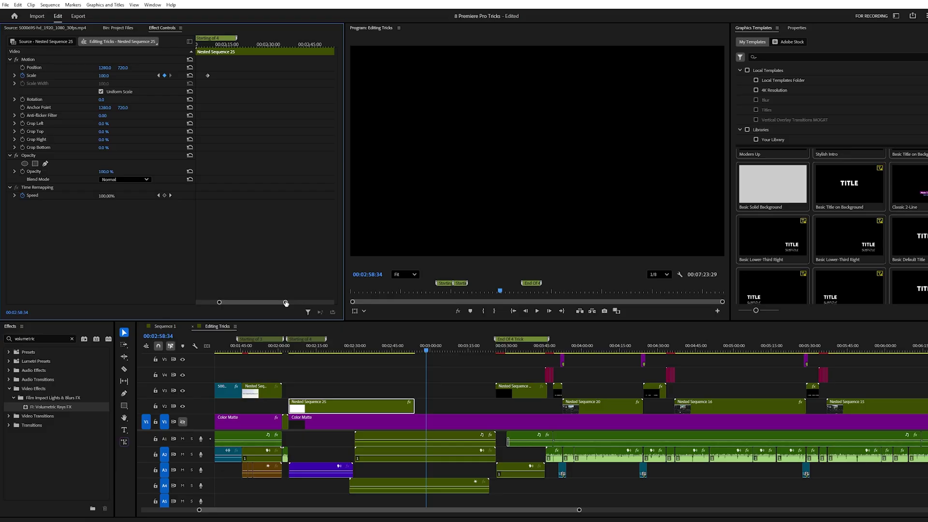
drag(284, 303, 315, 302)
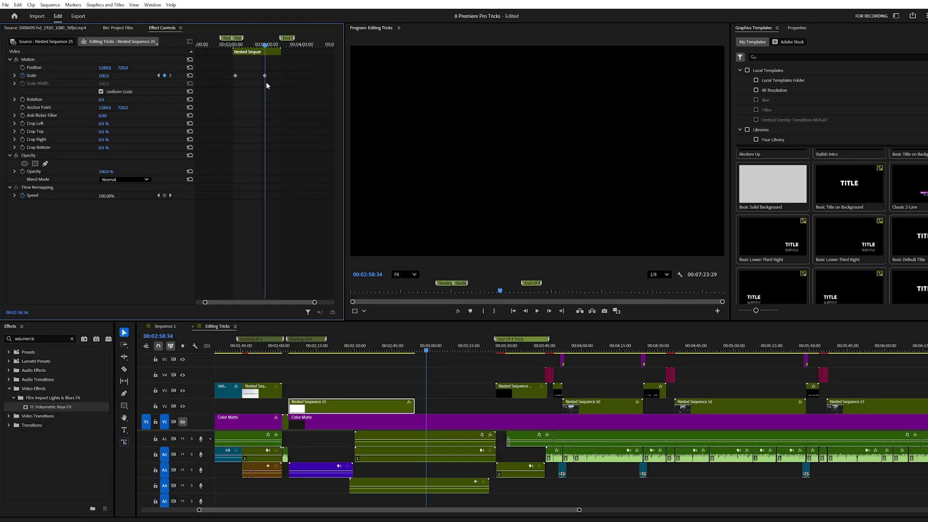
drag(264, 75, 248, 75)
mouse_move(249, 76)
mouse_down()
mouse_move(274, 75)
mouse_move(250, 50)
mouse_up()
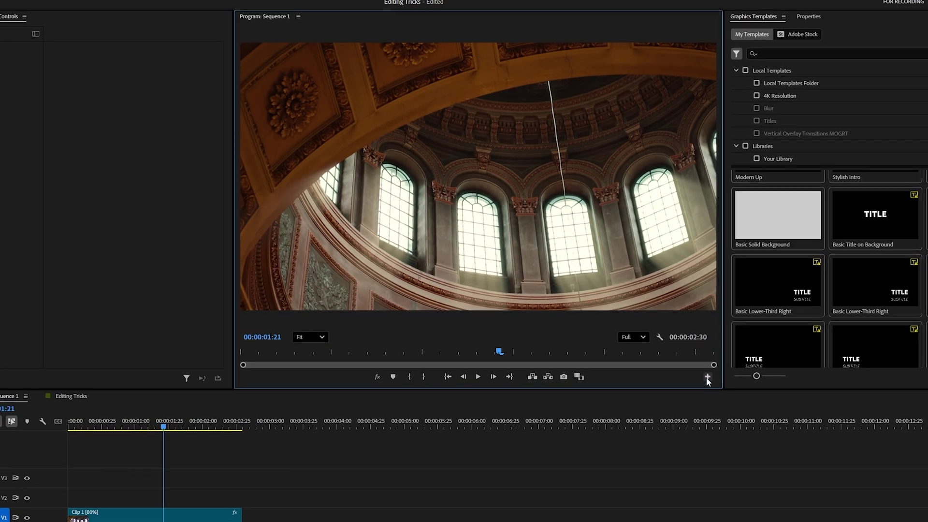
Add the Global FX Mute button to the Program Monitor's playback controls
click(717, 311)
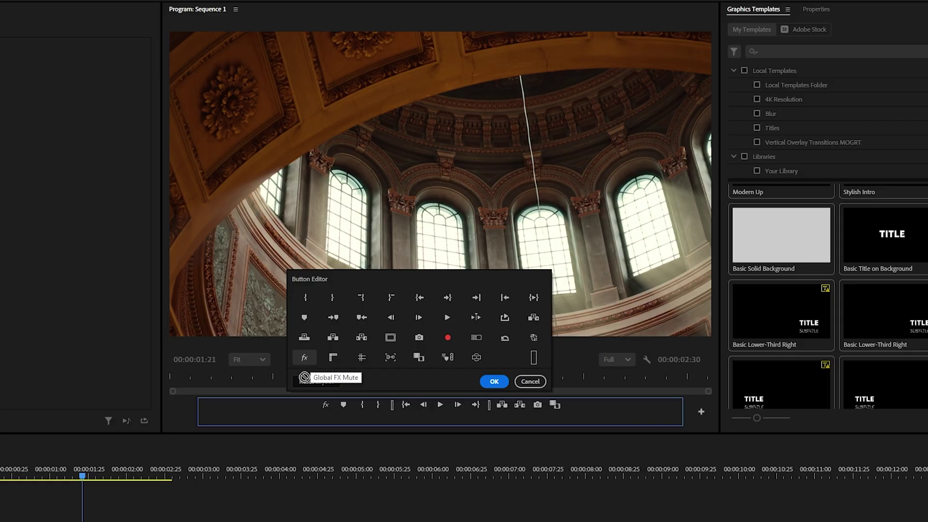
drag(307, 358, 337, 406)
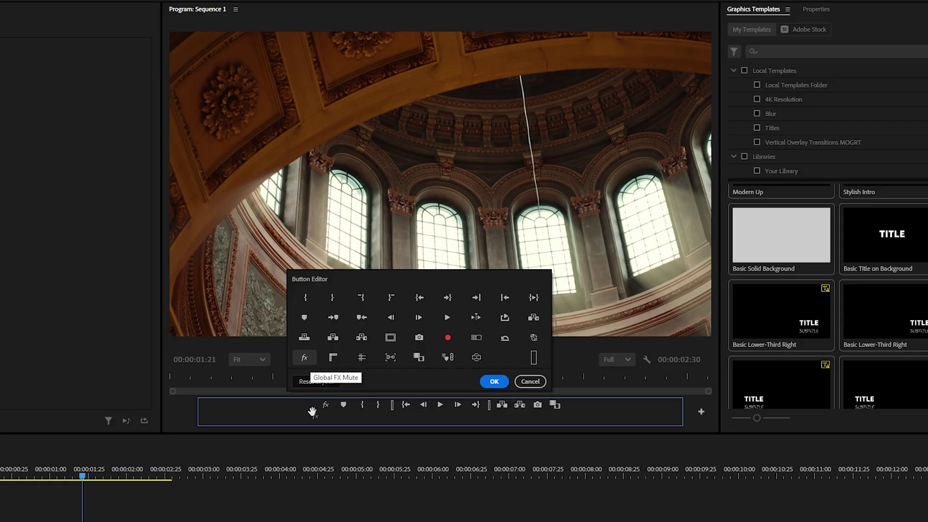
click(496, 381)
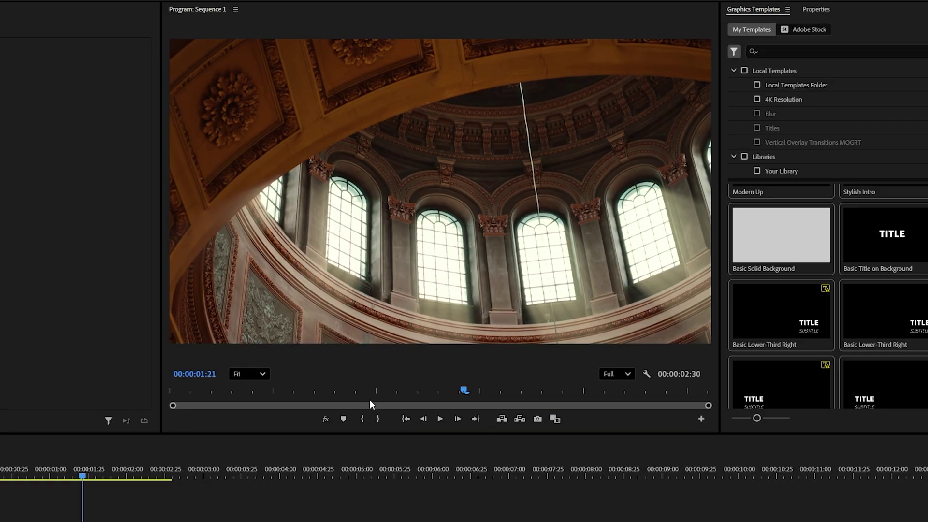
Toggle Global FX Mute on and off and scrub Sequence 1 to preview
click(327, 420)
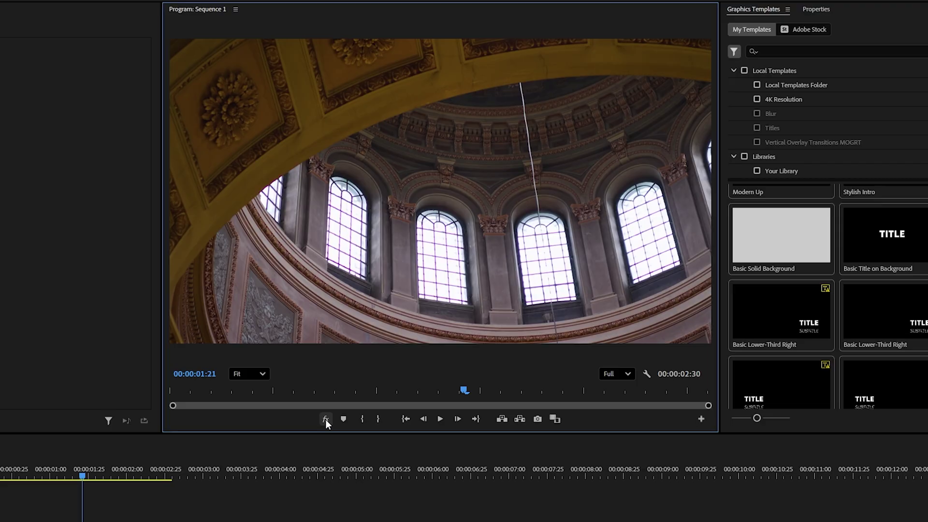
click(326, 420)
mouse_move(80, 477)
mouse_down()
mouse_move(12, 480)
mouse_move(124, 482)
mouse_move(9, 482)
mouse_move(107, 486)
mouse_up()
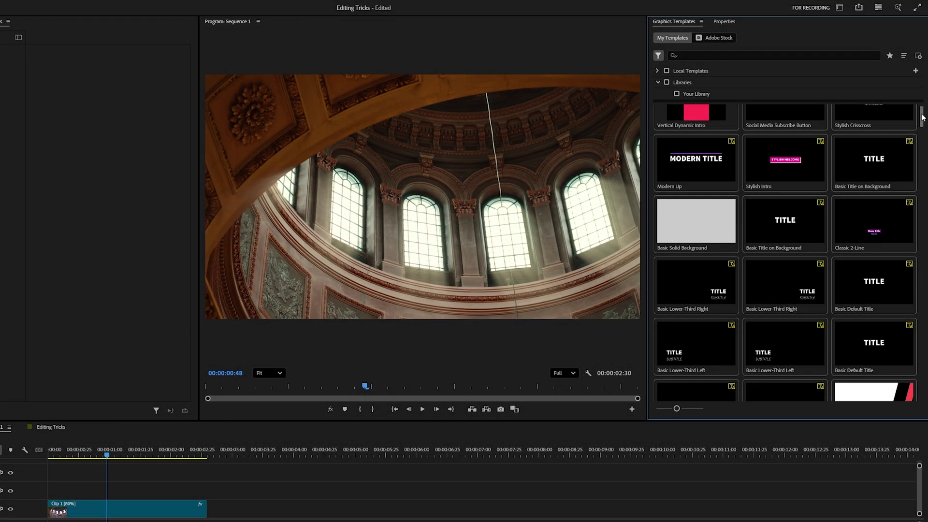
mouse_move(923, 116)
mouse_down()
mouse_move(924, 370)
mouse_move(919, 113)
mouse_up()
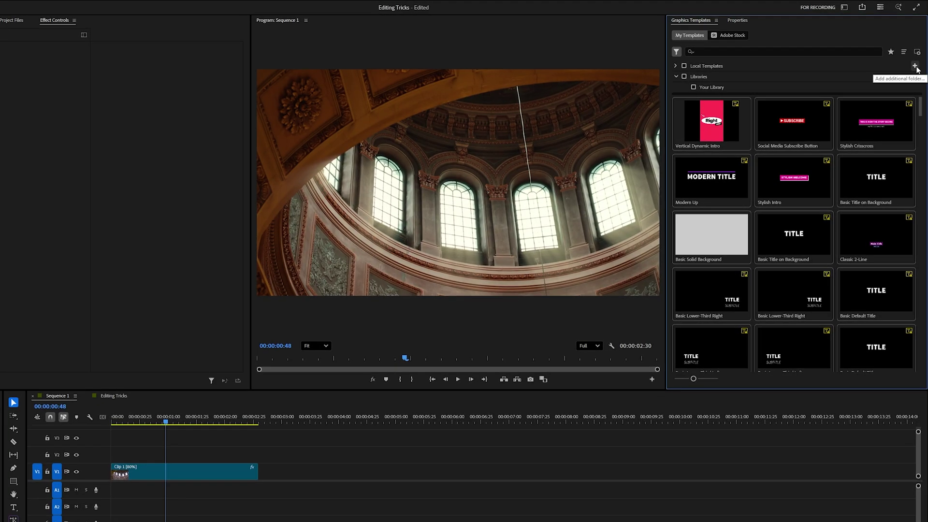
Create a 'Basic Titles' folder as a template location and filter Local Templates to it
click(915, 68)
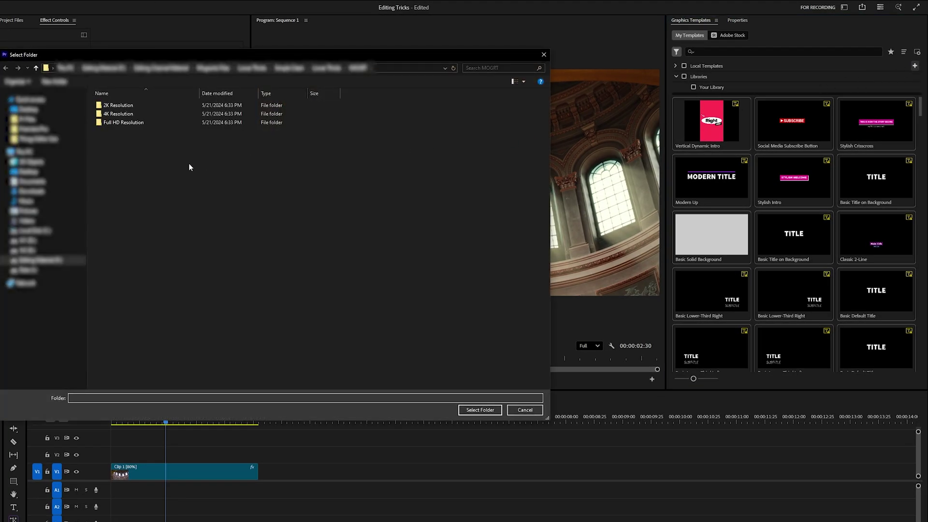
right_click(188, 163)
click(318, 263)
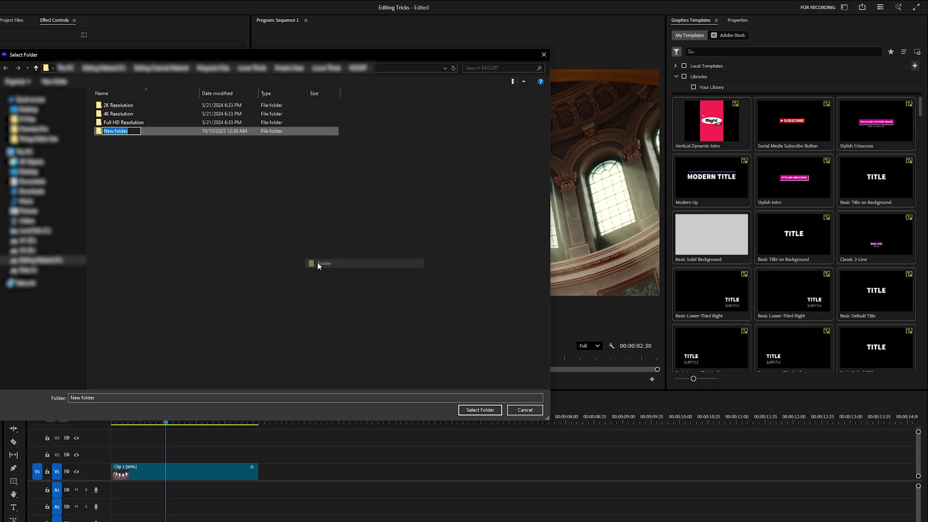
text(Basic Titles)
key(Return)
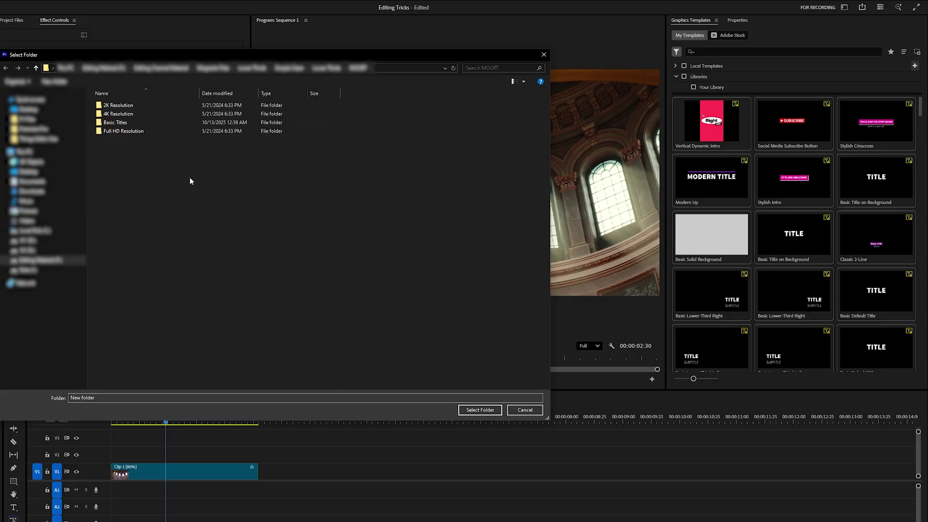
click(482, 410)
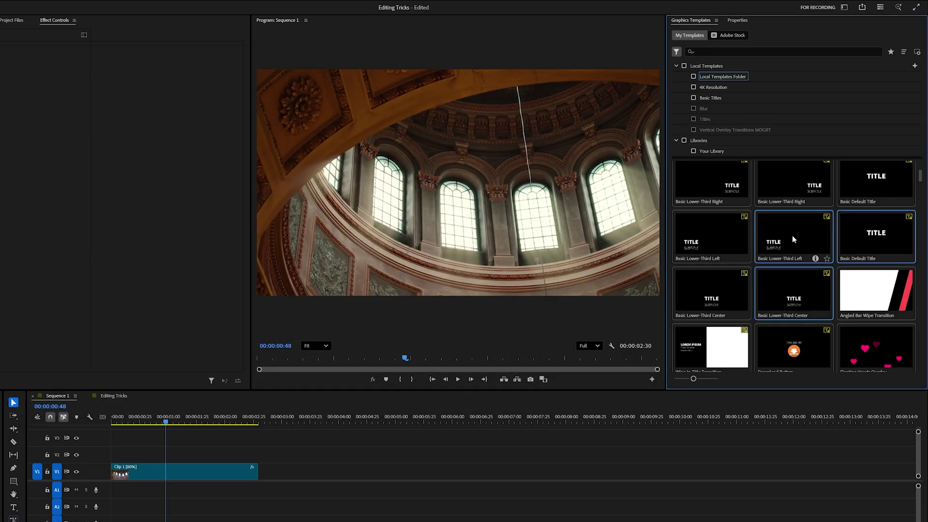
click(694, 97)
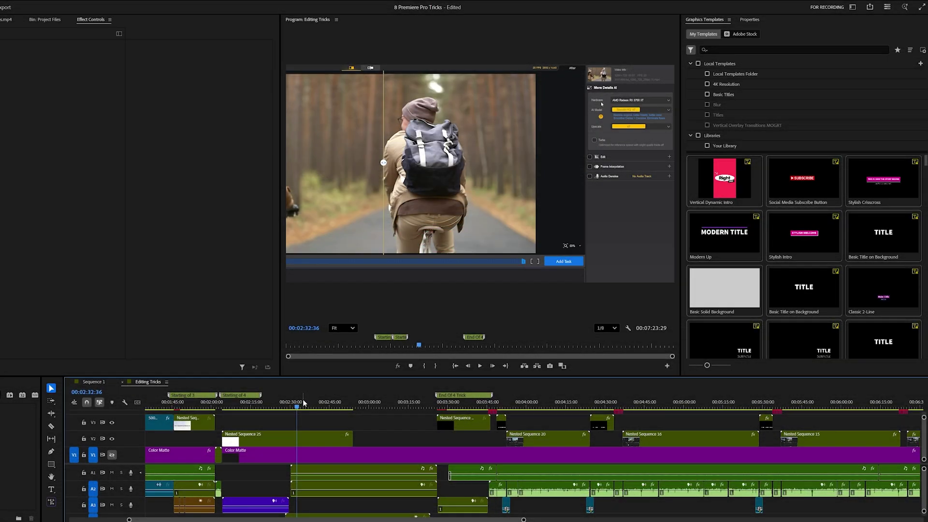
Add a marker, stretch it into a duration, and name it 'Motion Graphics' in yellow
key(m)
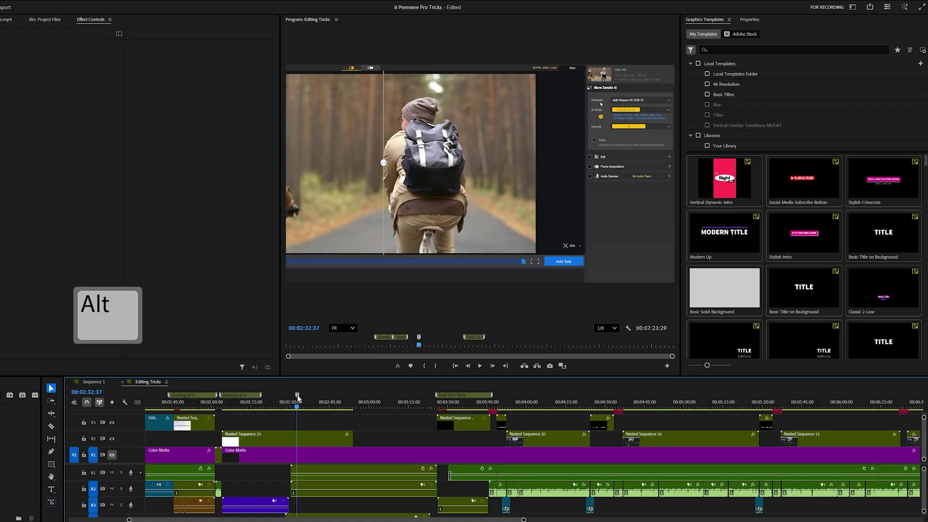
alt+drag(298, 398, 352, 398)
double_click(328, 395)
text(Motion Graphics)
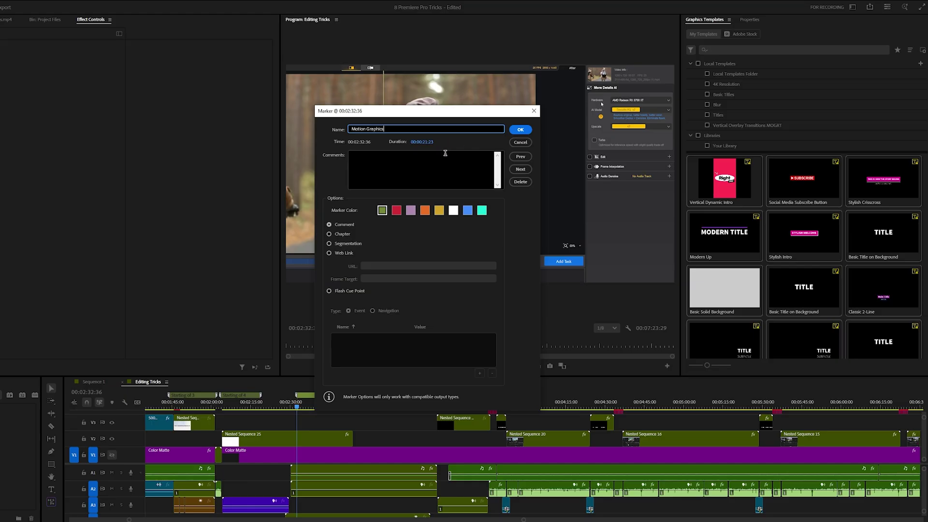
click(411, 210)
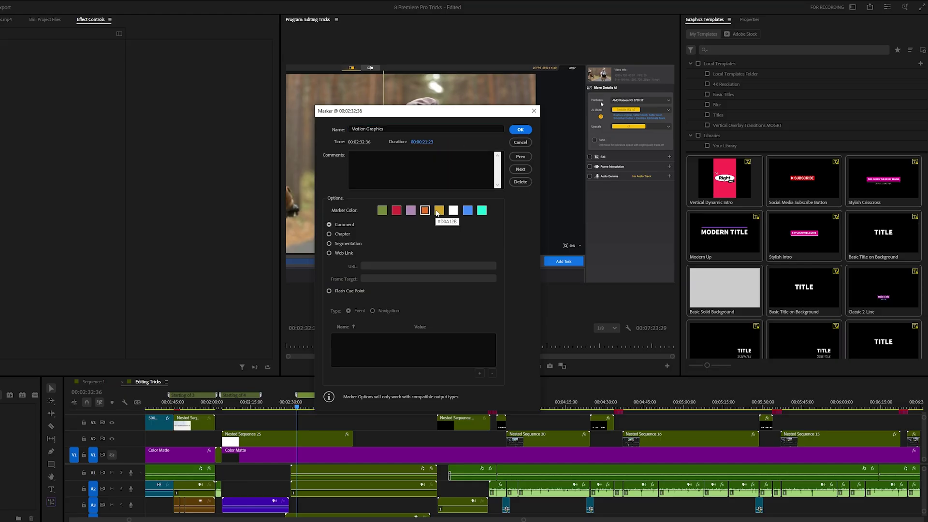
click(439, 210)
click(519, 131)
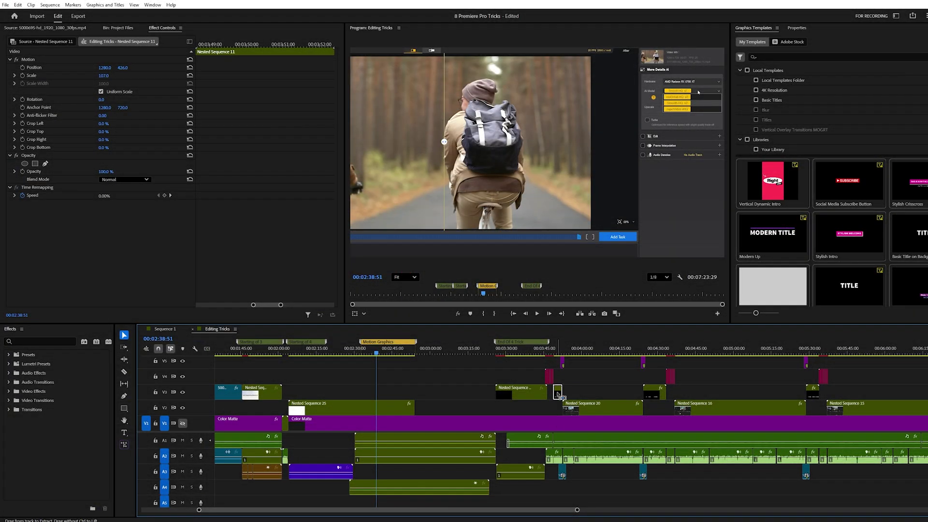
Ripple-delete the small V3 clip, enable Ripple Sequence Markers, and put the clip back
drag(553, 394, 490, 393)
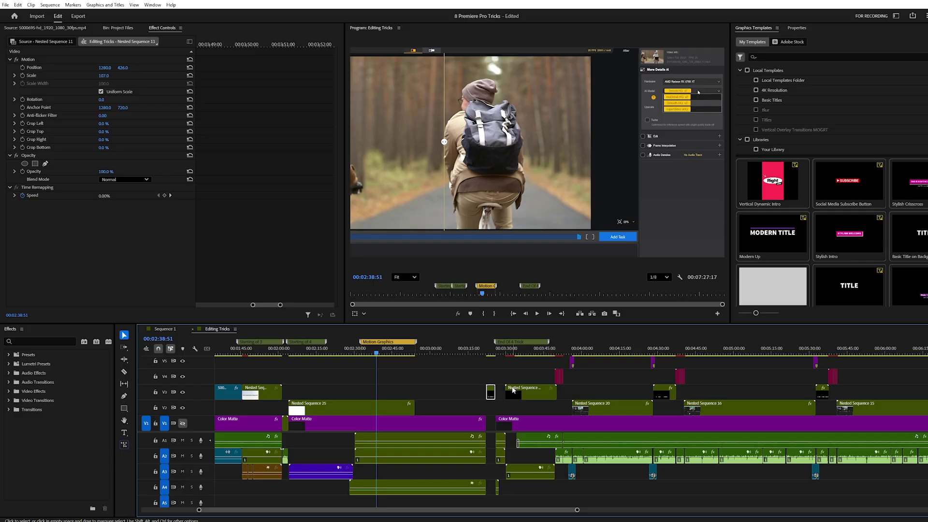
key(shift+Delete)
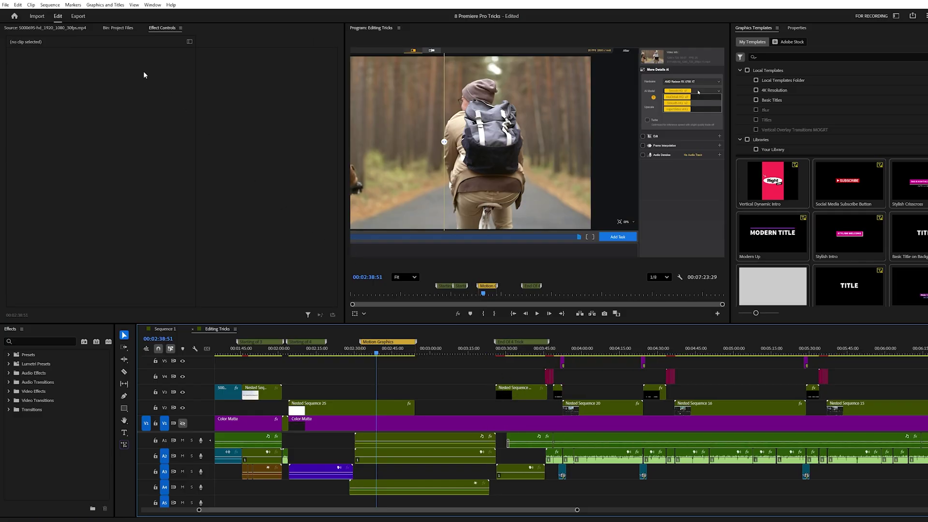
click(75, 5)
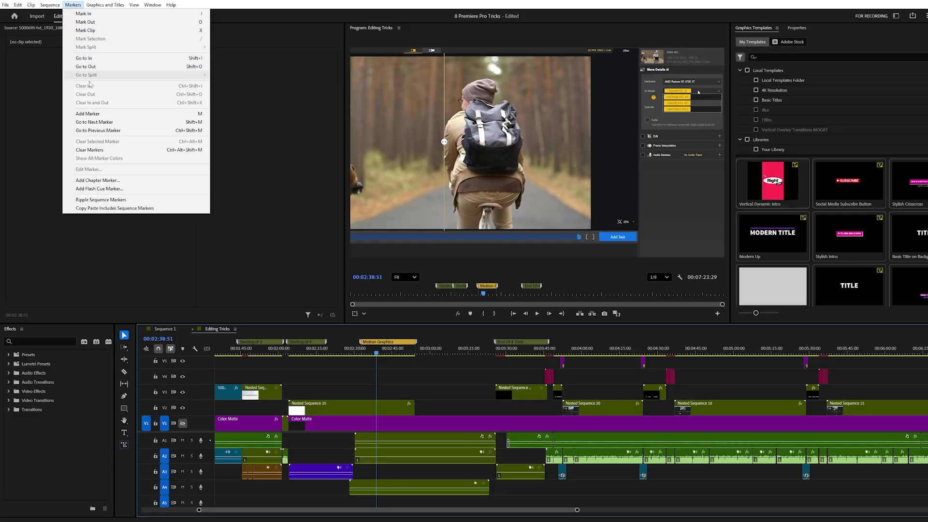
click(134, 201)
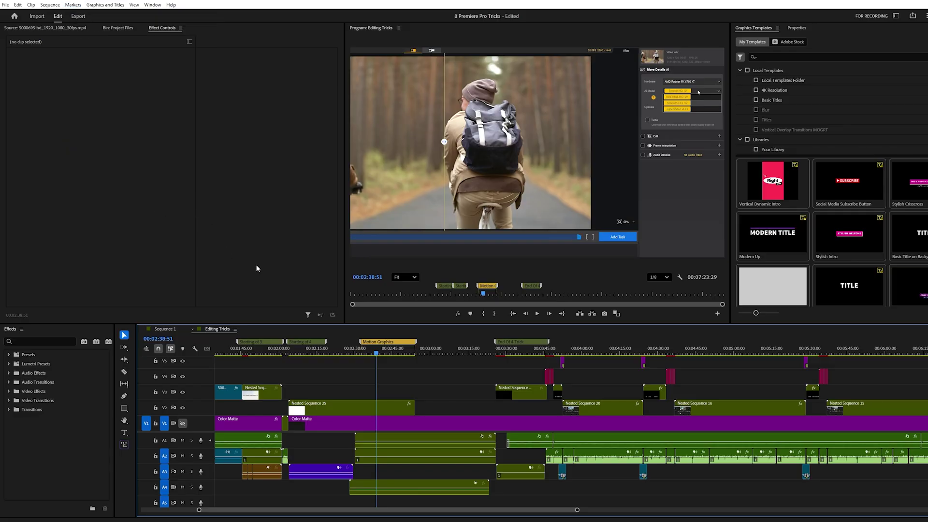
drag(526, 391, 491, 390)
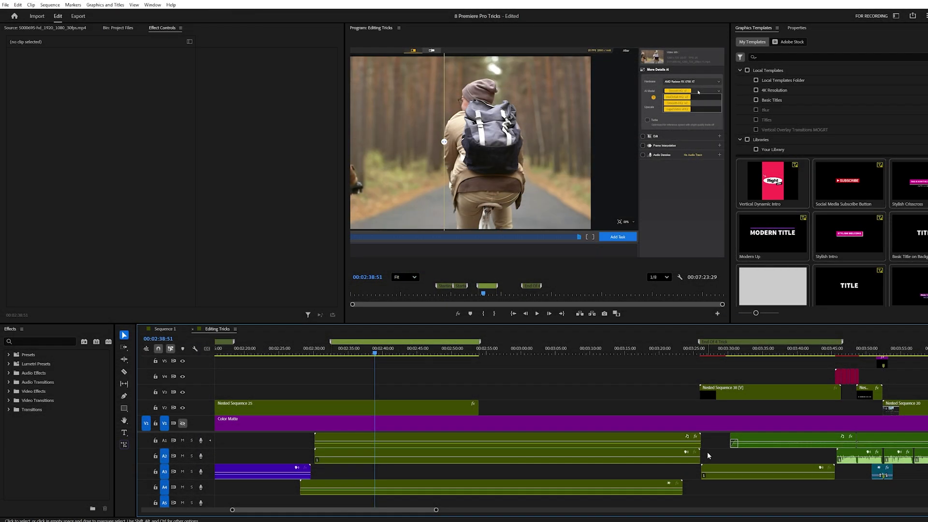
Drag fade-out and fade-in ramps onto Nested Sequence 27's A2 clip, then reshape the curve
click(698, 459)
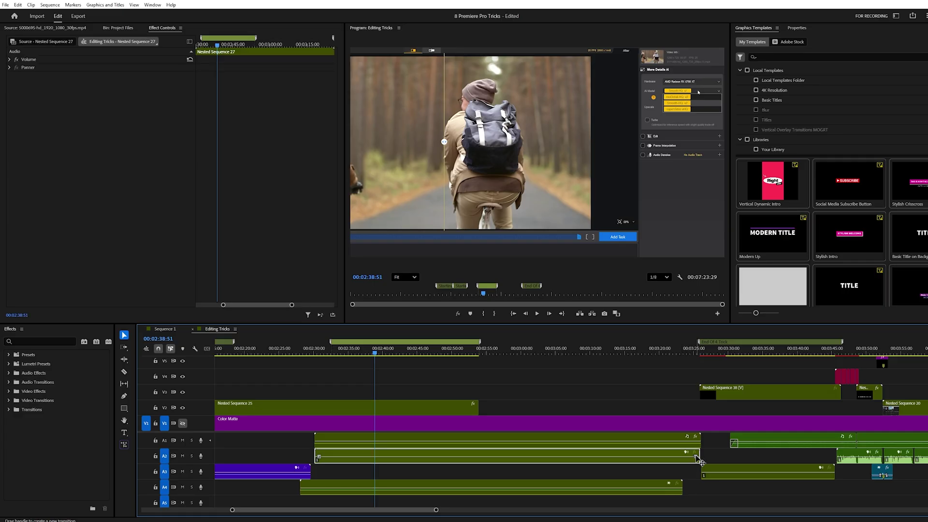
mouse_move(698, 459)
mouse_down()
mouse_move(546, 459)
mouse_move(627, 460)
mouse_up()
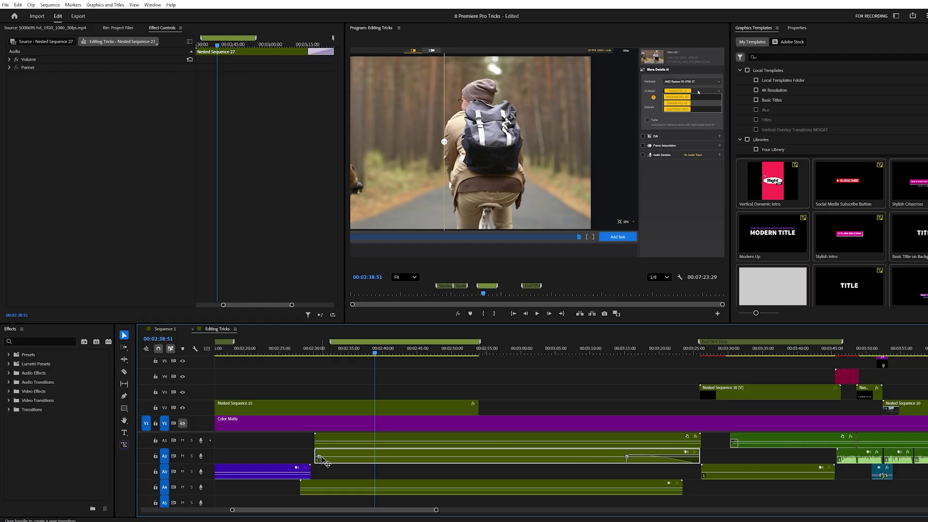
mouse_move(320, 458)
mouse_down()
mouse_move(469, 459)
mouse_move(395, 464)
mouse_up()
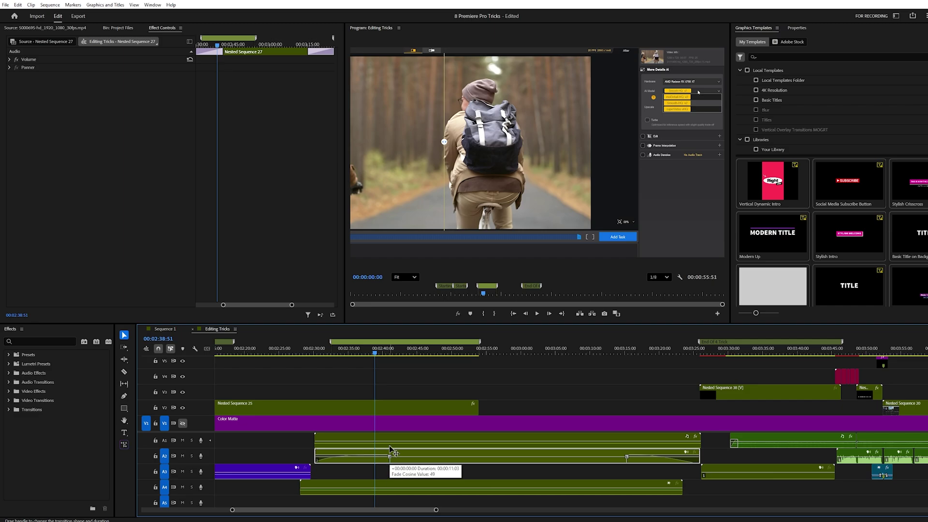
mouse_move(391, 455)
mouse_down()
mouse_move(406, 469)
mouse_move(396, 468)
mouse_up()
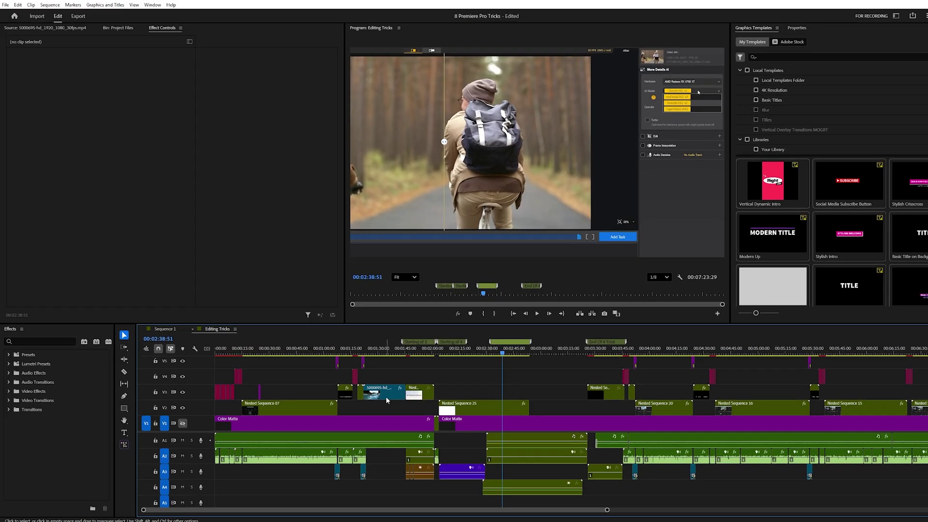
Load the V3 lake clip in the Source Monitor and drag only its audio onto A2
click(386, 396)
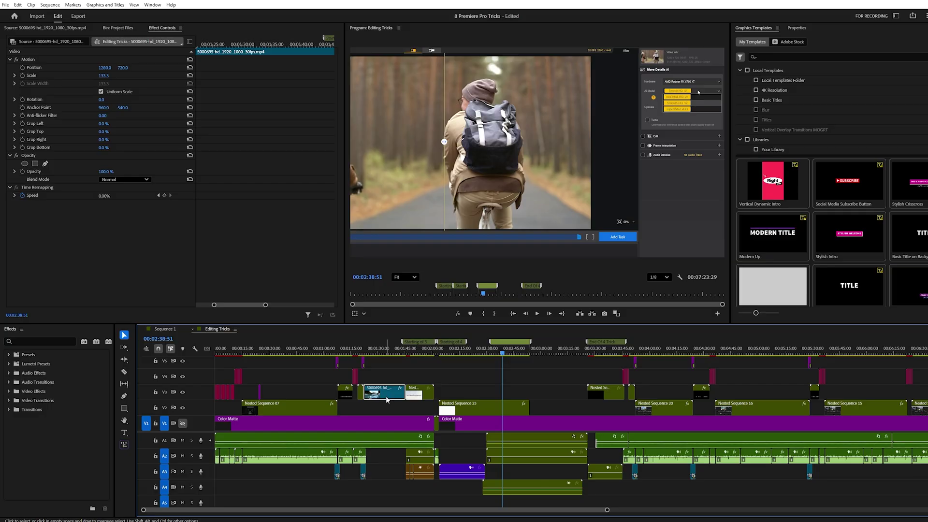
double_click(386, 396)
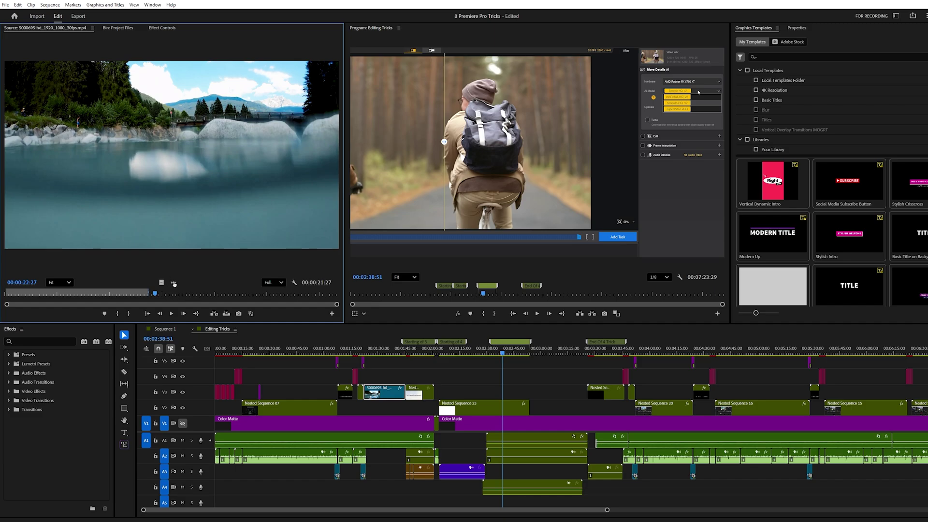
drag(173, 281, 280, 365)
drag(339, 428, 373, 459)
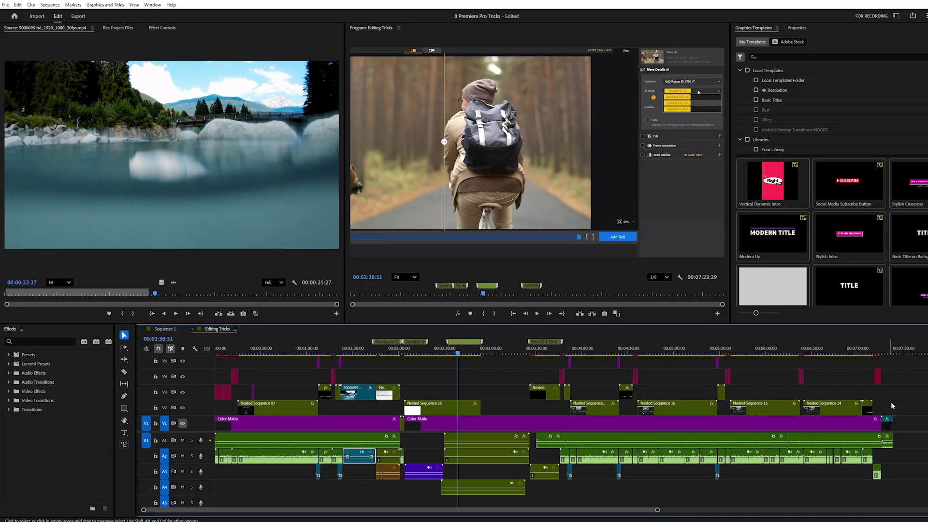
Manually shift the later clips right and drop the lake clip into the gap
drag(917, 371, 441, 482)
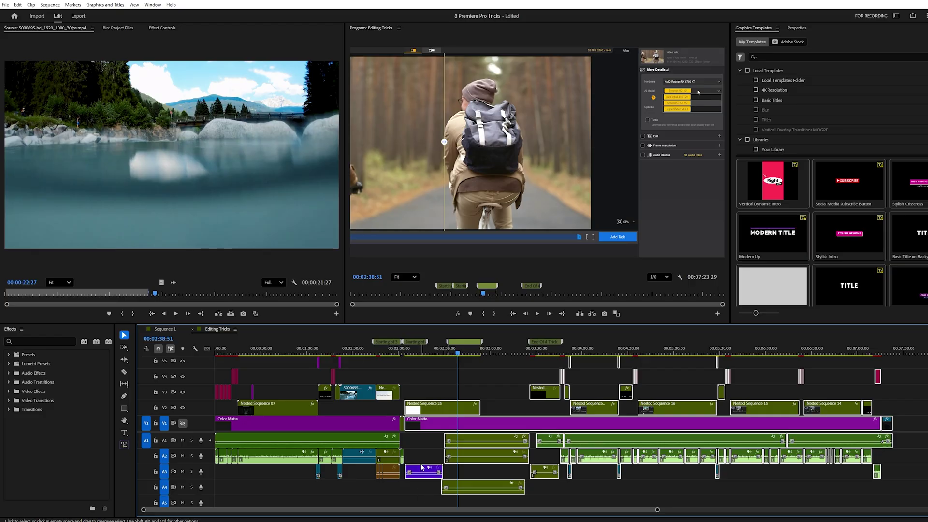
drag(425, 411, 482, 413)
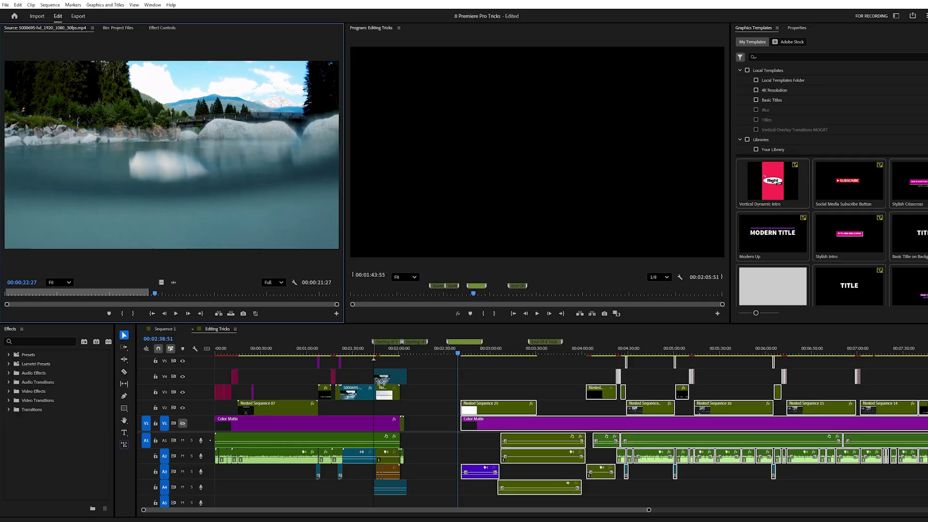
drag(182, 170, 421, 395)
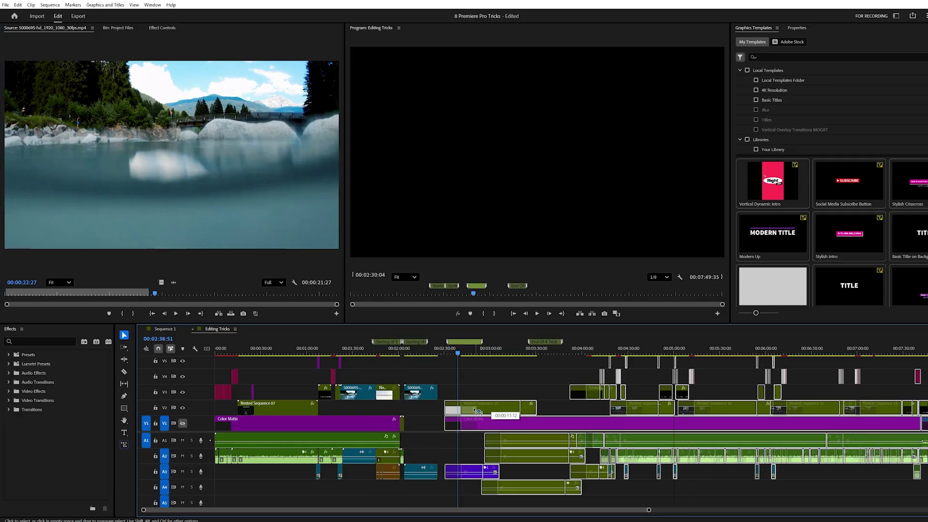
drag(485, 416, 468, 409)
Undo the manual edit, then Ctrl-drag the lake clip in as an insert edit
key(ctrl+z)
key(ctrl+z)
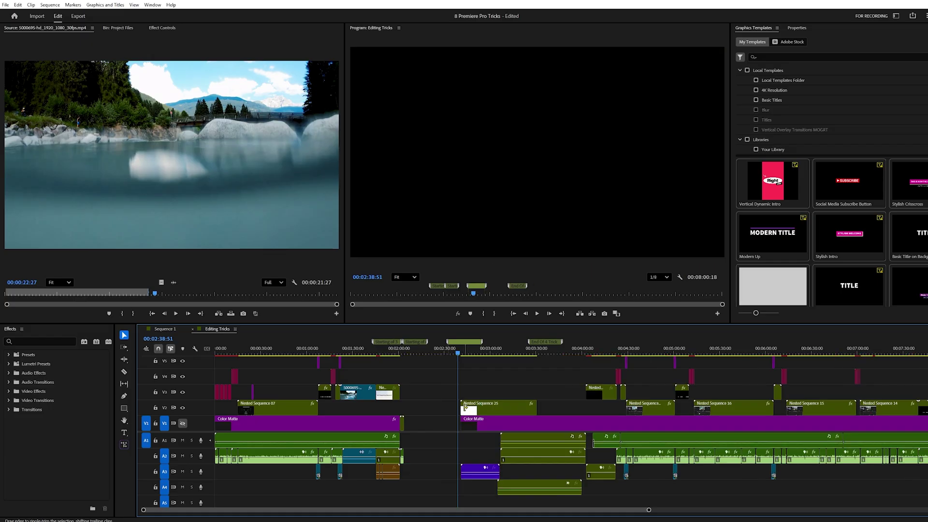
key(ctrl+z)
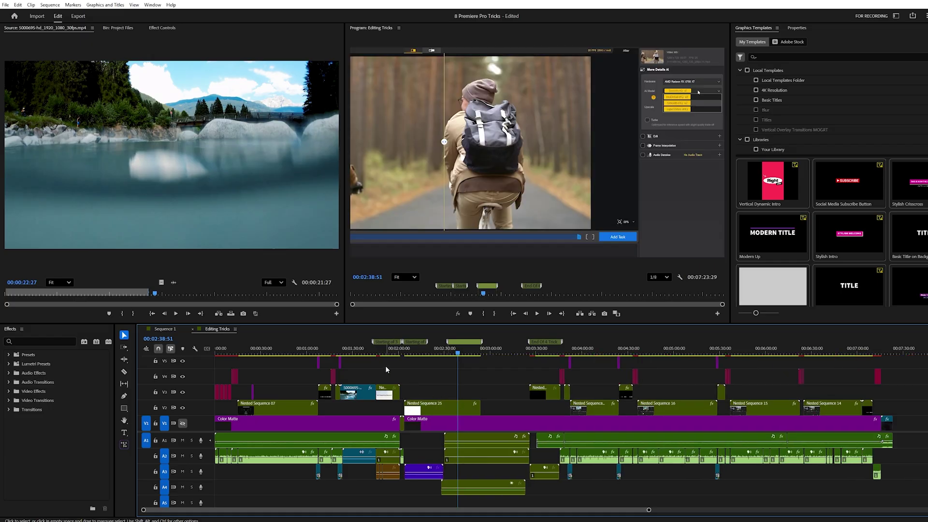
click(217, 191)
drag(336, 314, 406, 393)
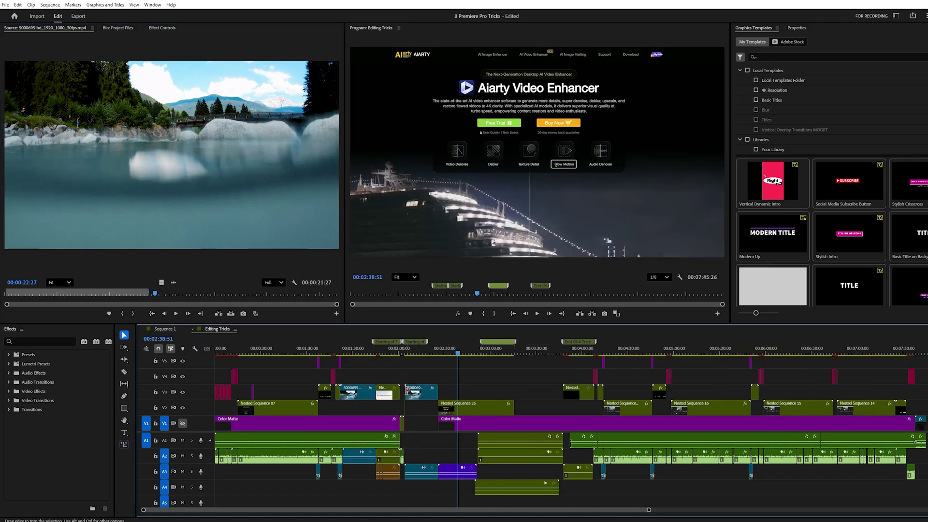